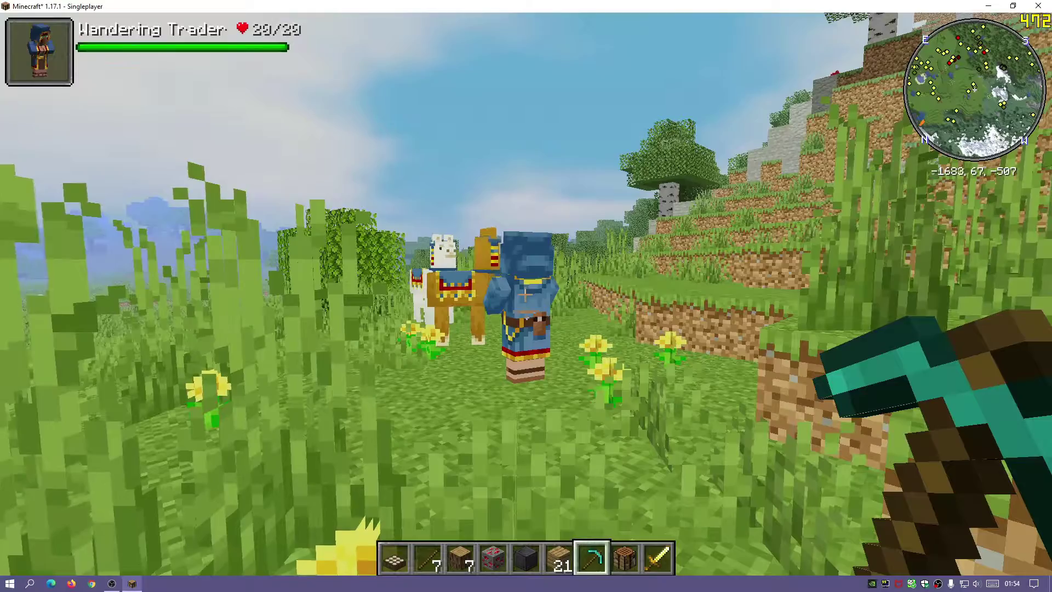
- Walk from the wandering trader across the meadow and past the water to examine the shader lighting and the minimap
key("w")
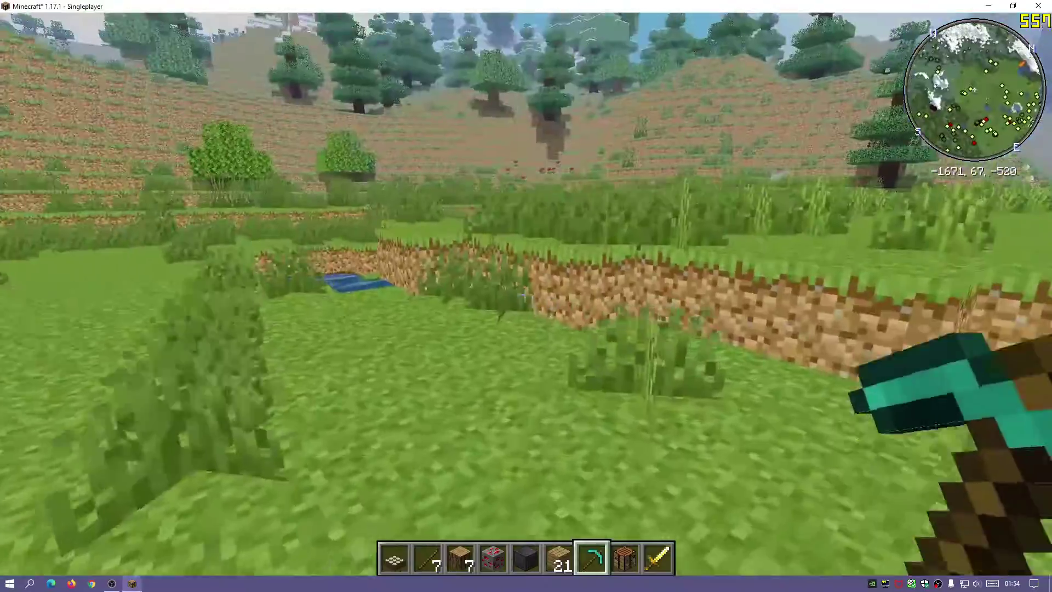
key("w")
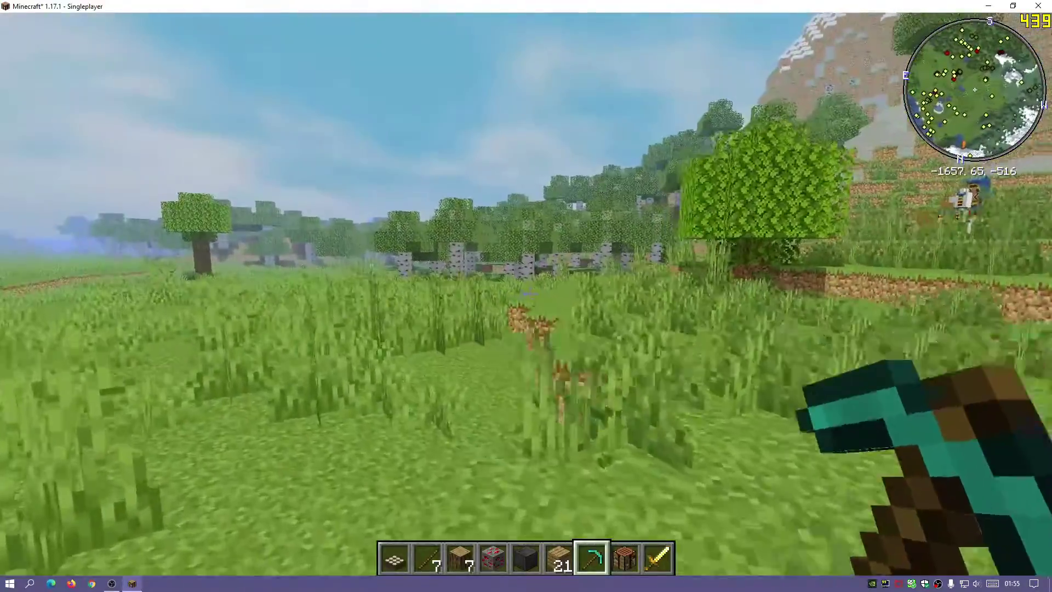
key("w")
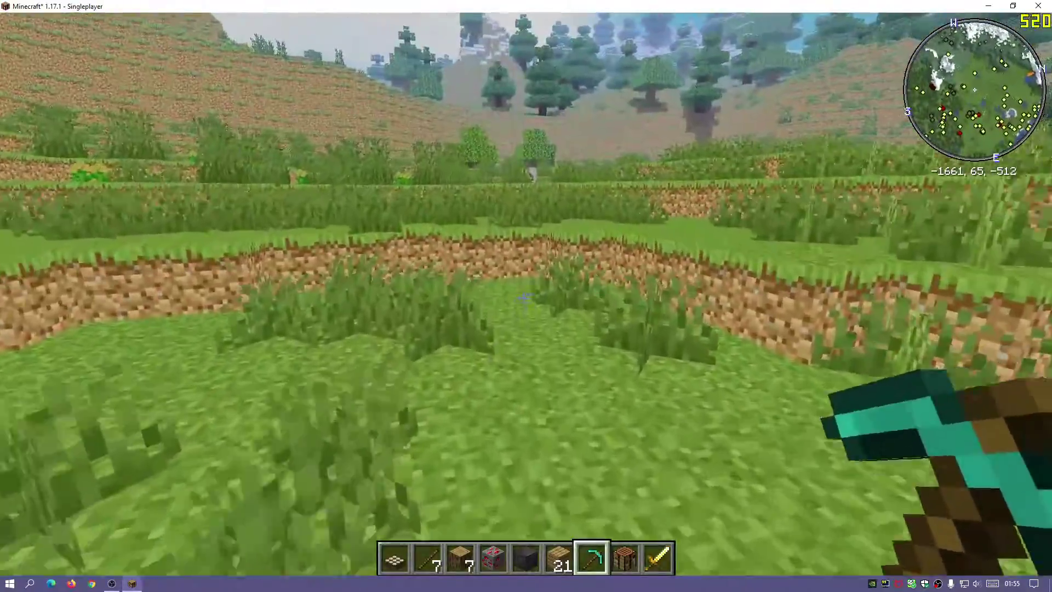
key("space")
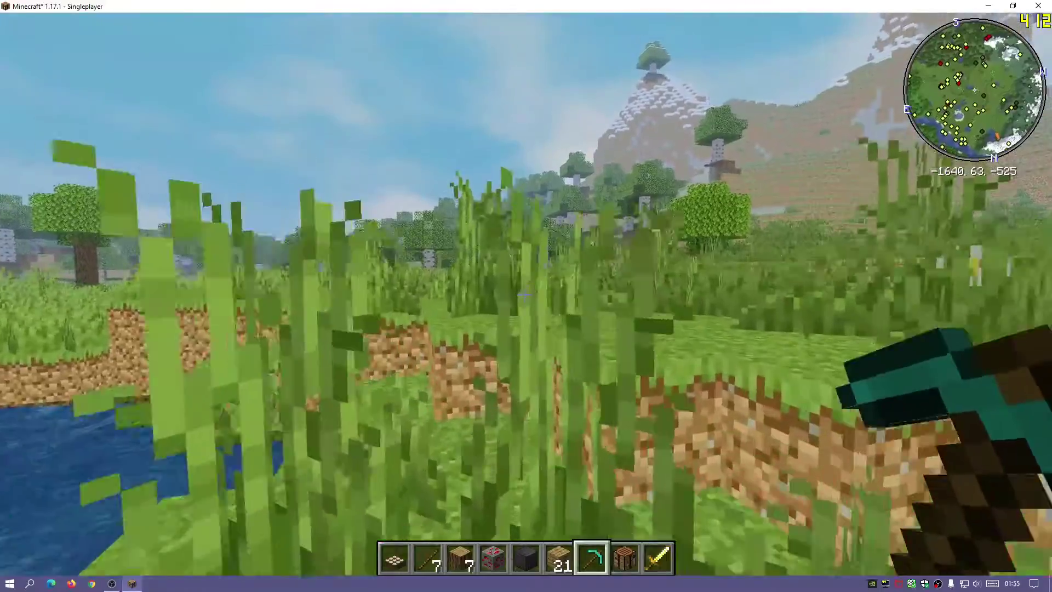
key("w")
key("space")
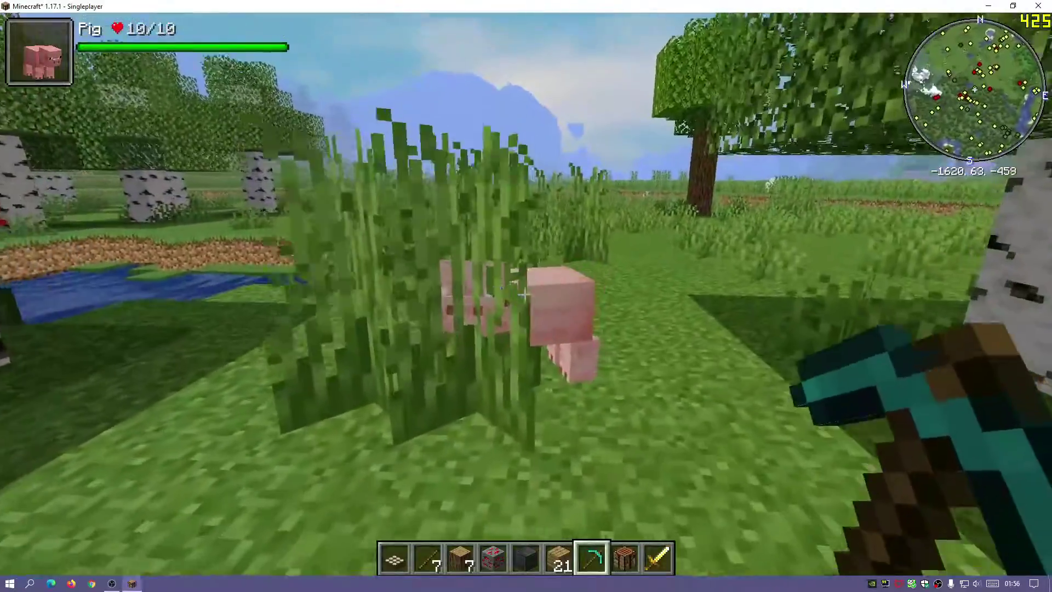
- Approach the pig among the birch trees and examine its health bar
key("w")
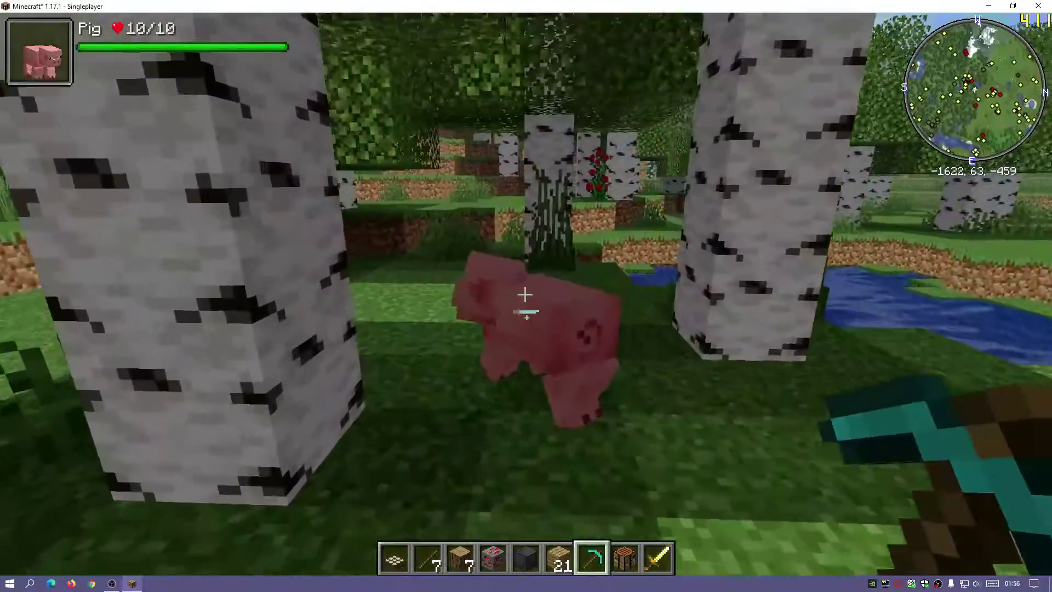
key("s")
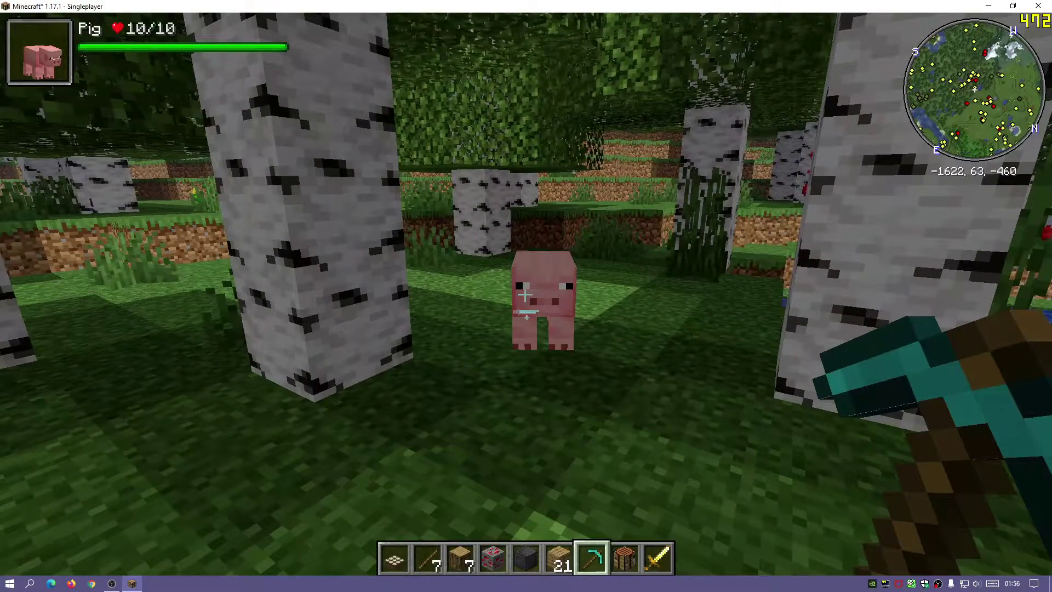
key("w")
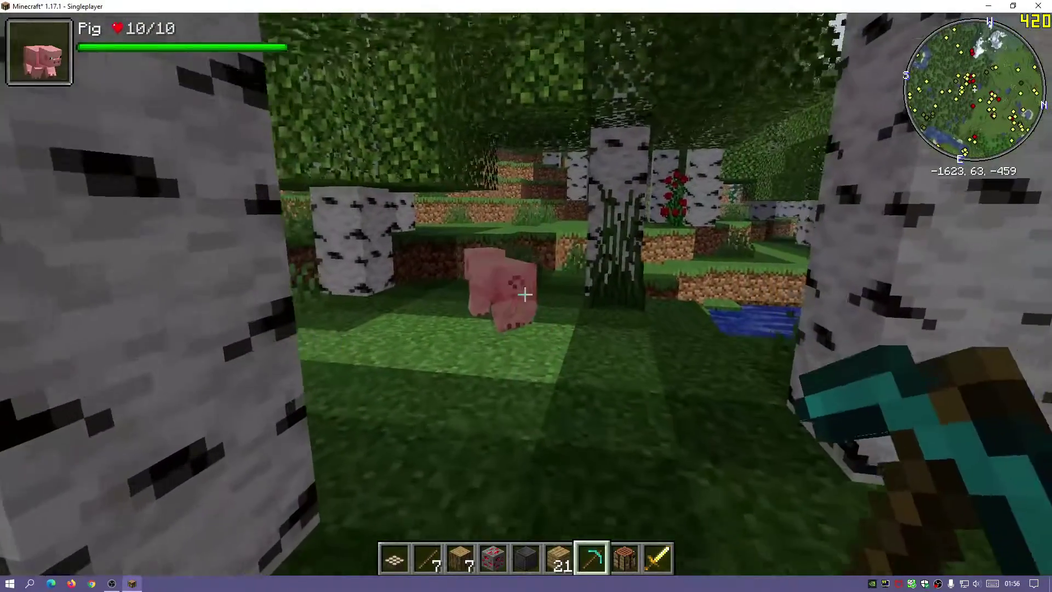
- Walk out into the open grassland and examine the sky, the birch forest and the distant mountains
key("w")
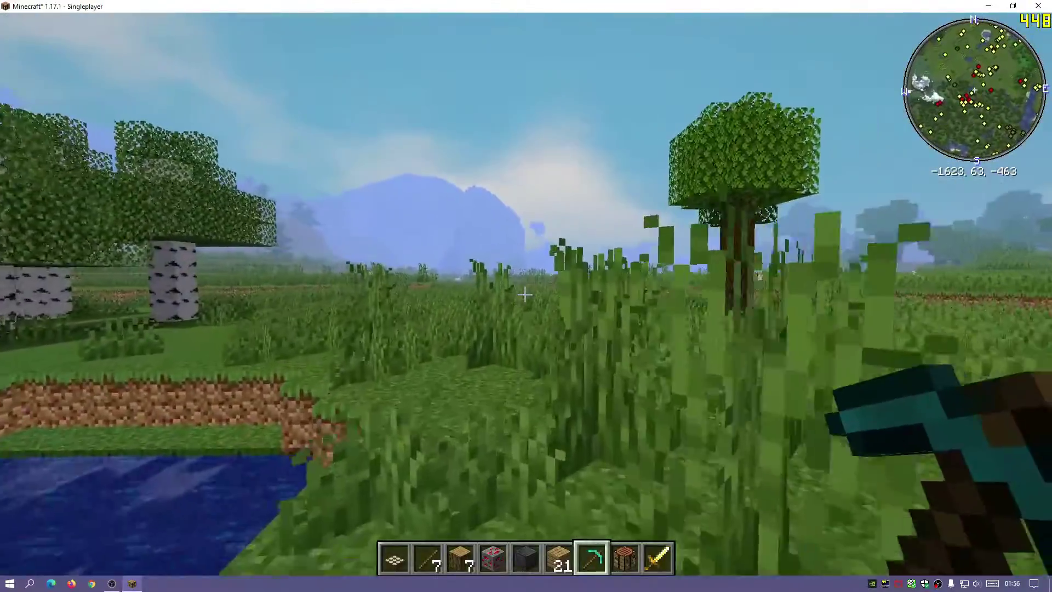
key("w")
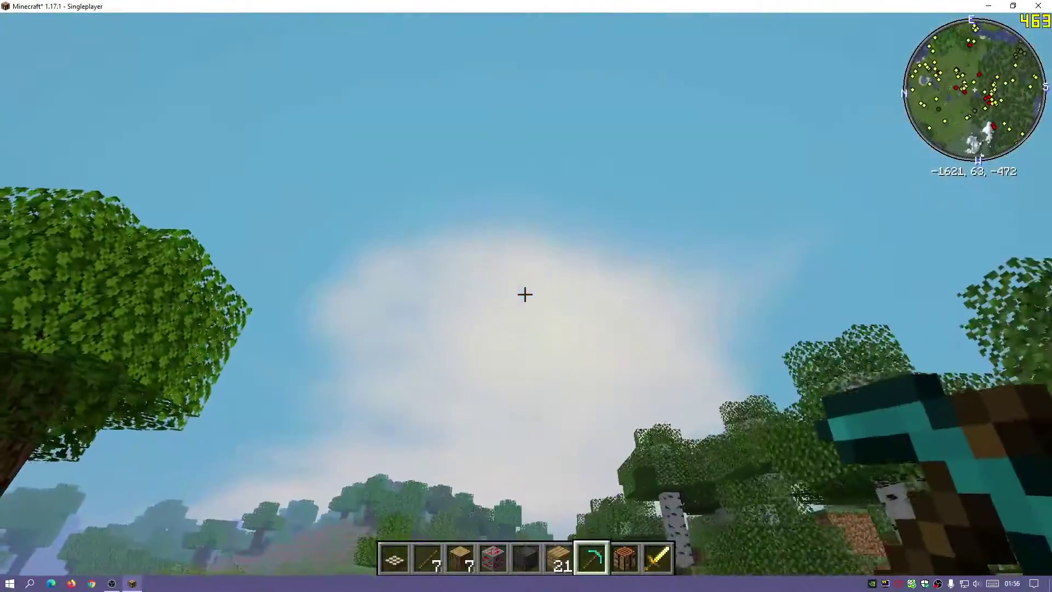
key("w")
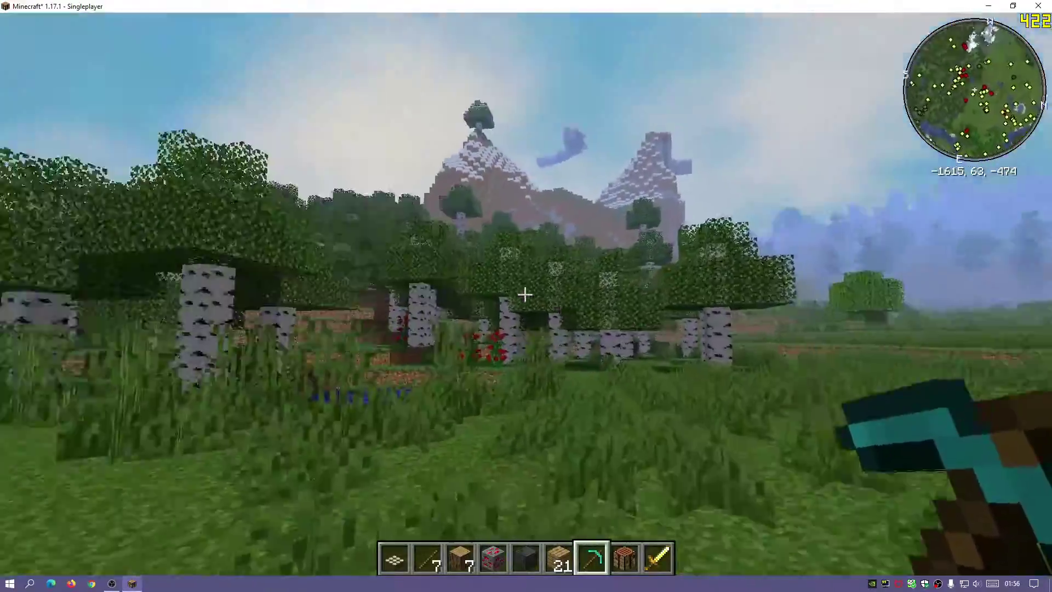
key("w")
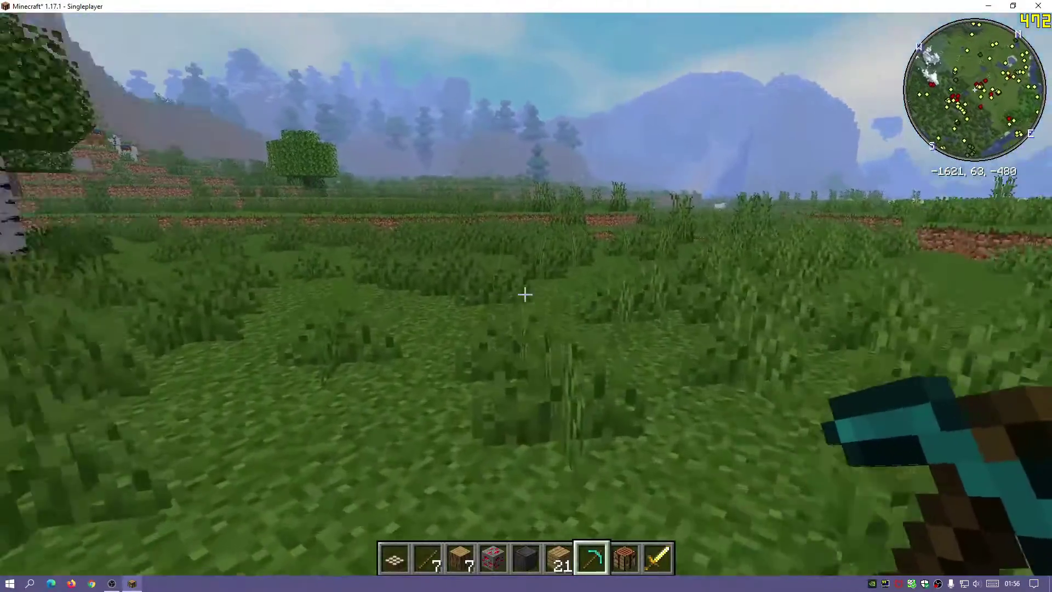
- Pause the game, look through the list of installed mods and return to the game menu
key("Escape")
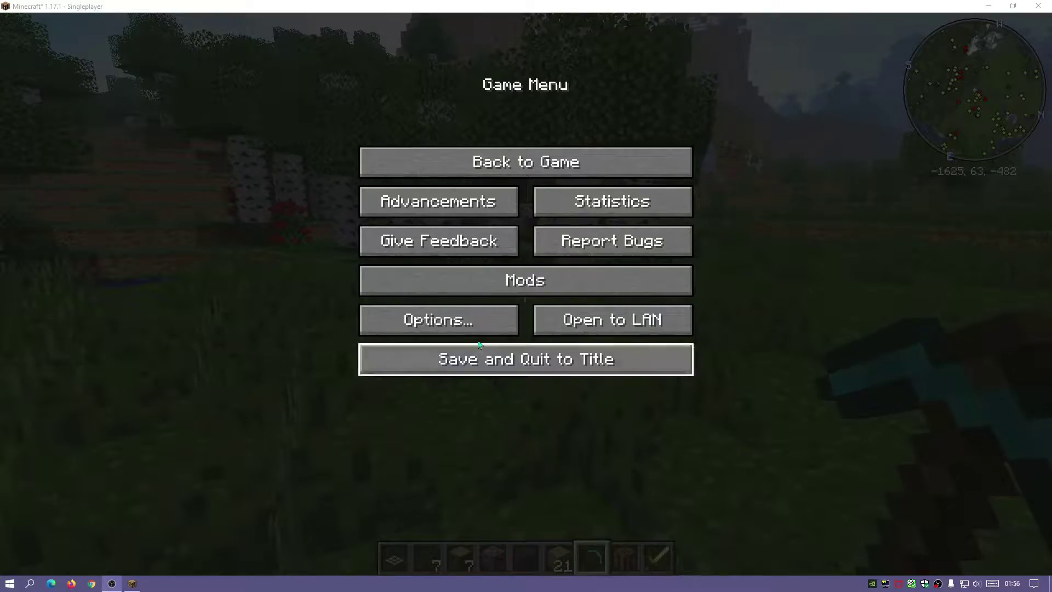
left_click(476, 293)
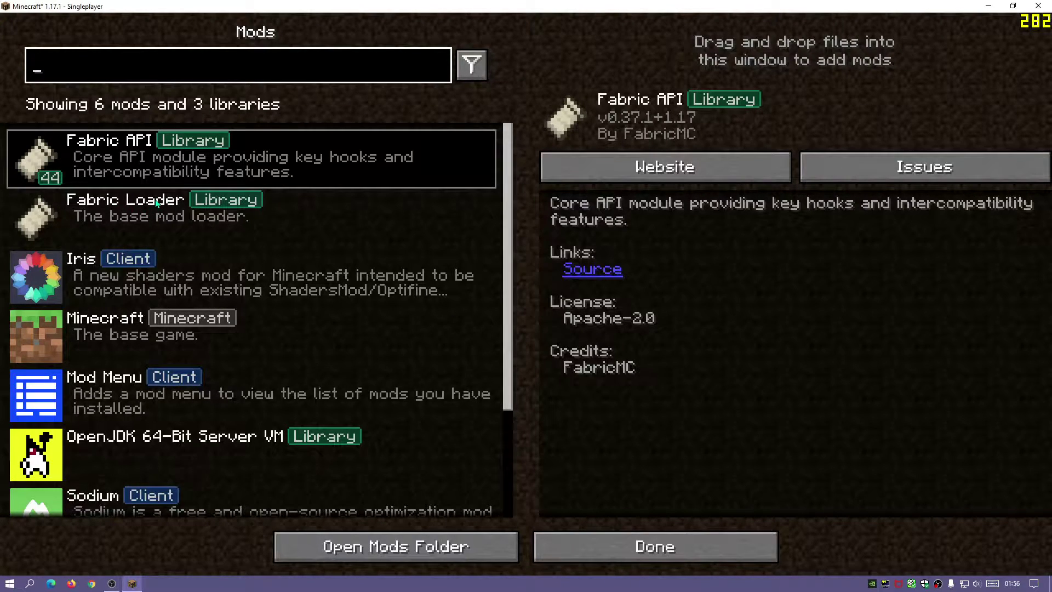
mouse_move(126, 167)
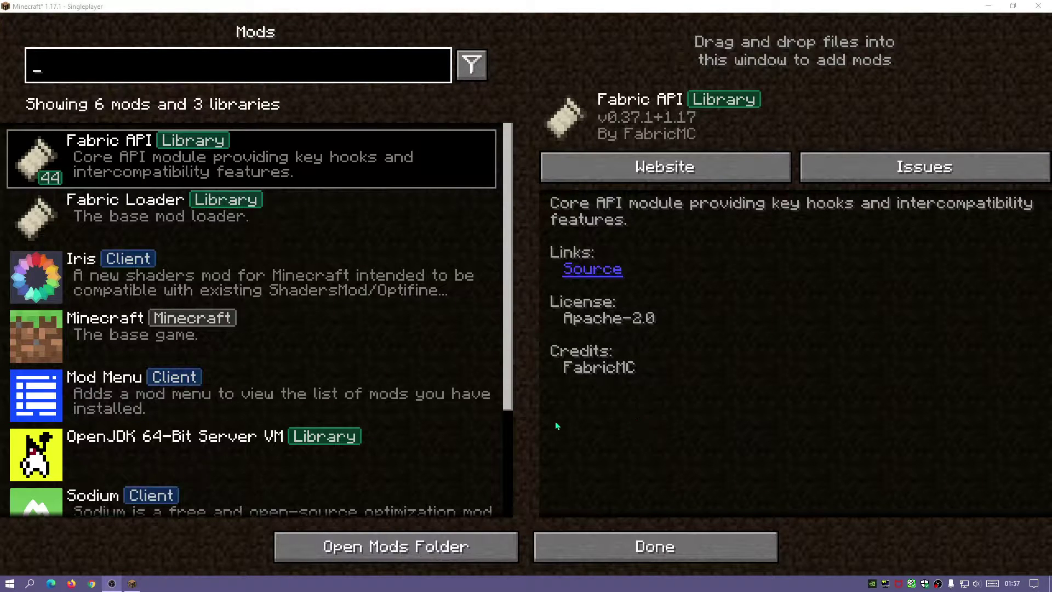
scroll(183, 388, "down", 1)
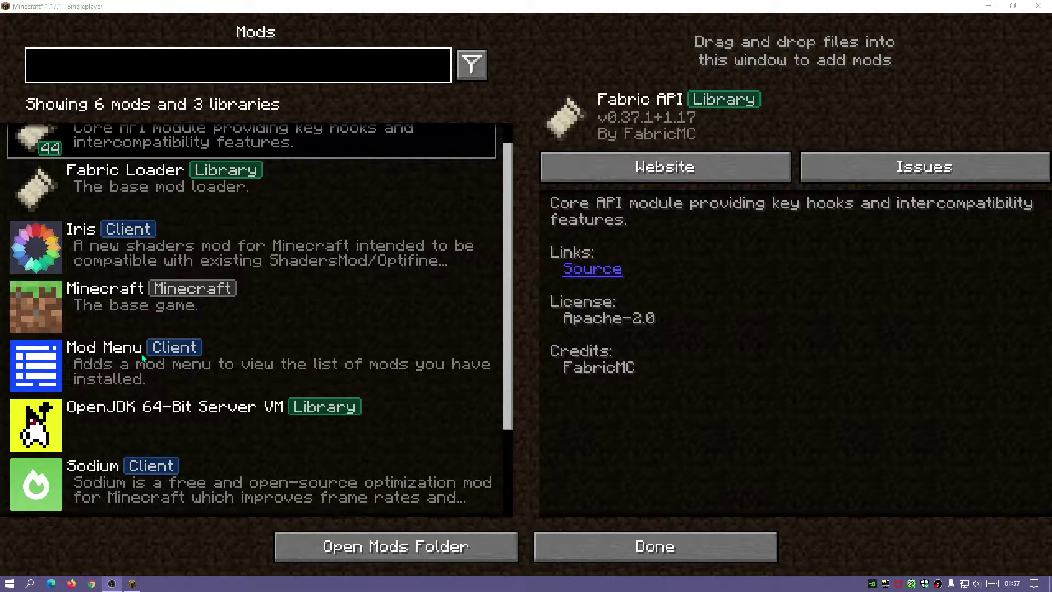
left_click(726, 534)
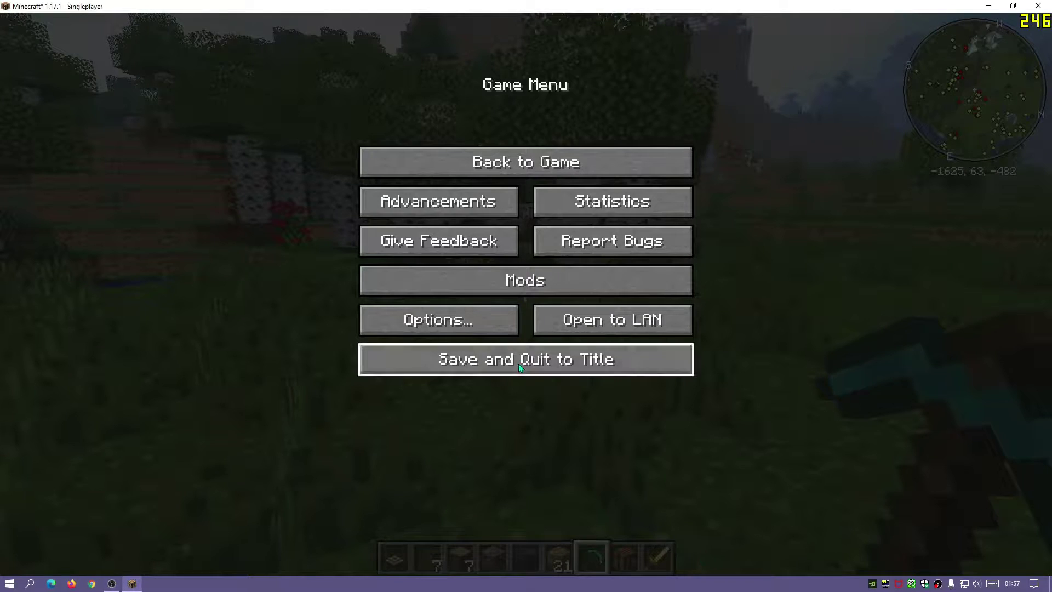
- Review the mod details of Sodium, ToroHealth Damage Indicators and Xaero's Minimap, and return to the game
left_click(536, 286)
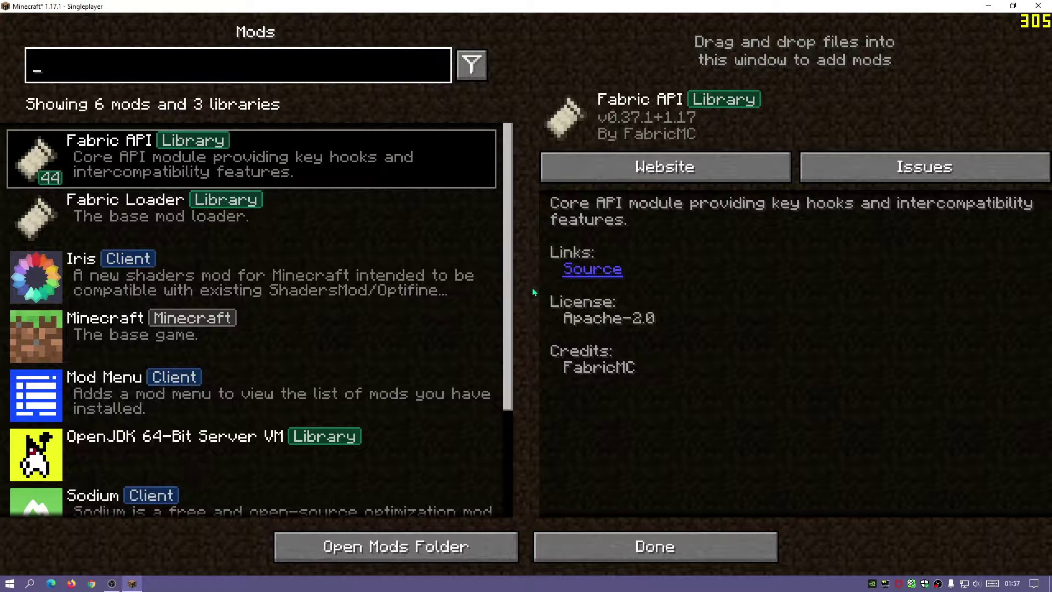
scroll(191, 390, "down", 2)
left_click(191, 390)
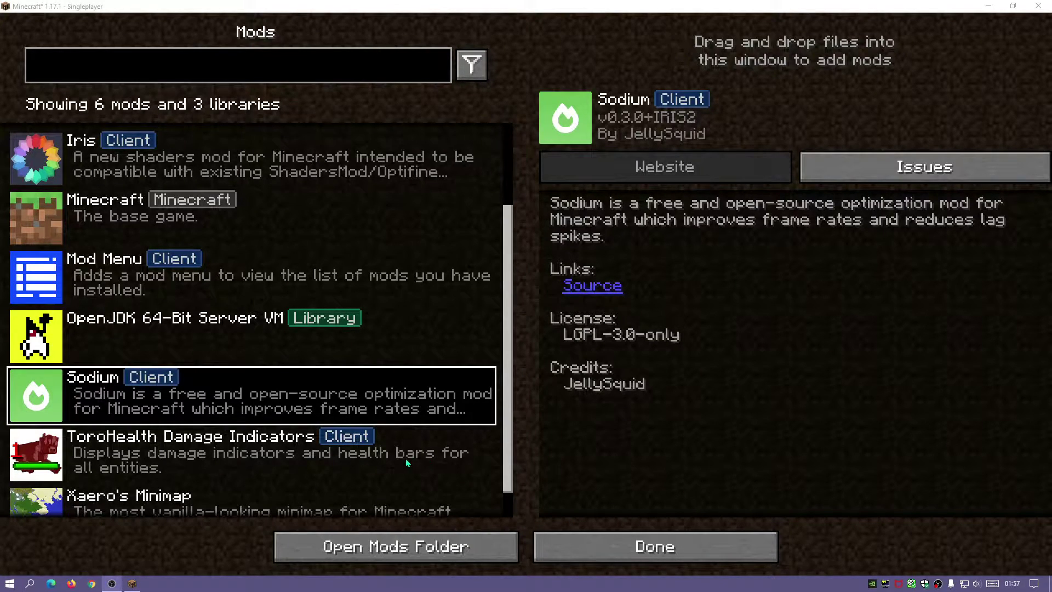
scroll(409, 462, "down", 1)
left_click(117, 423)
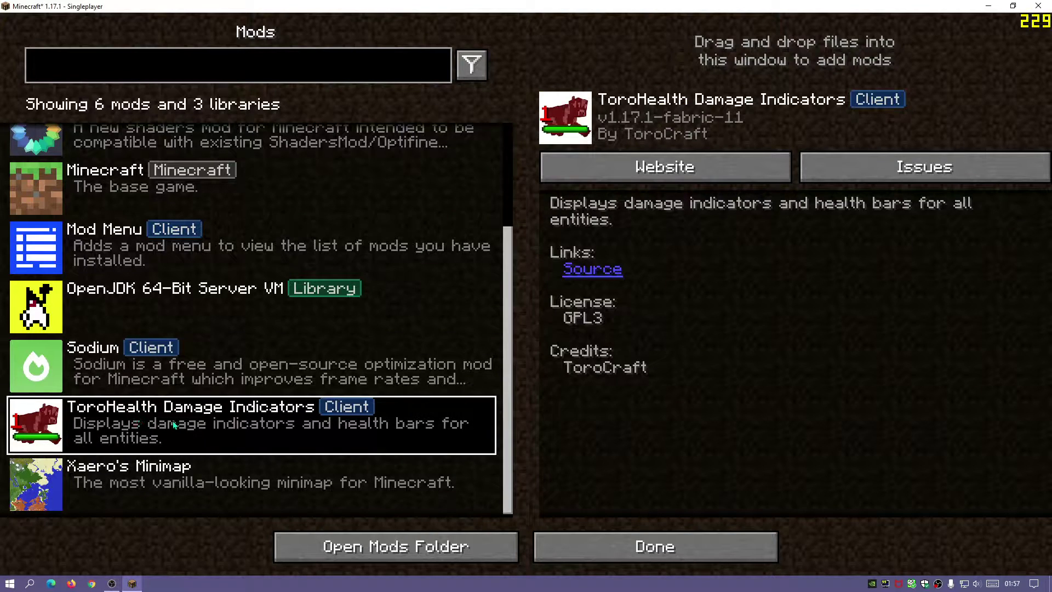
scroll(282, 423, "down", 1)
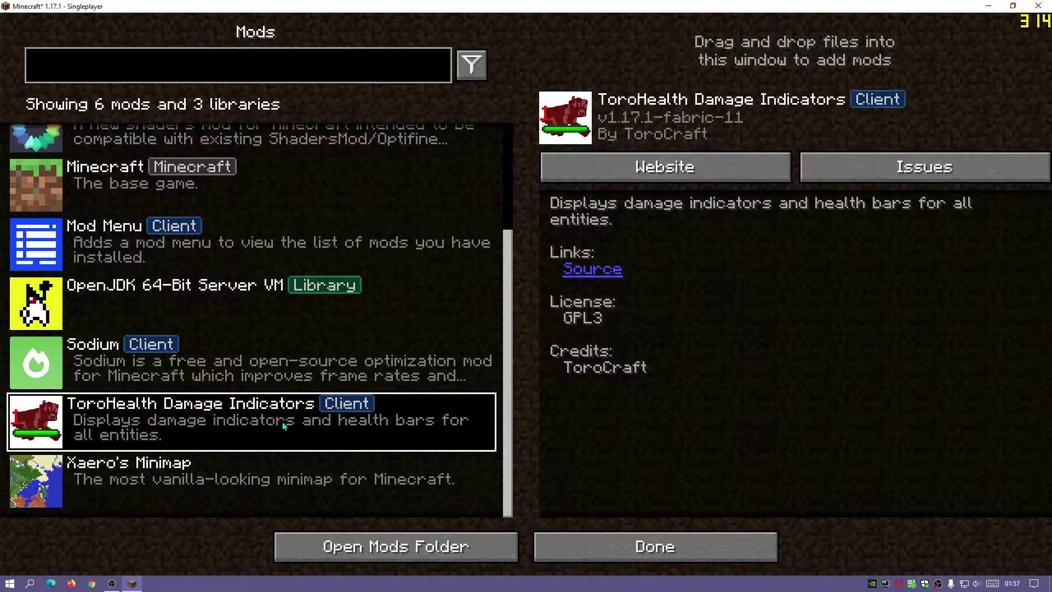
left_click(125, 478)
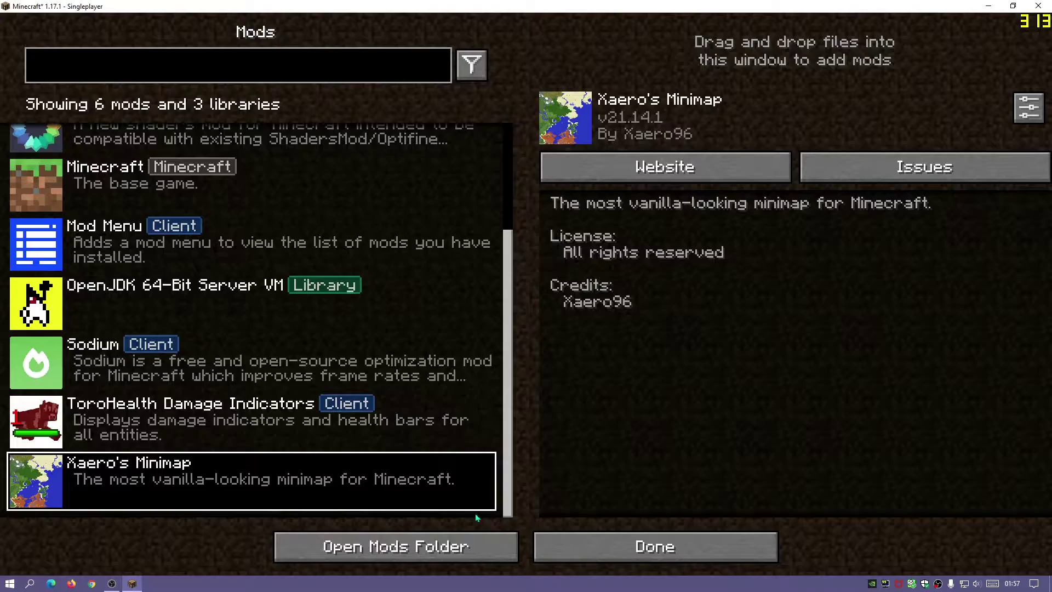
left_click(660, 546)
key("Escape")
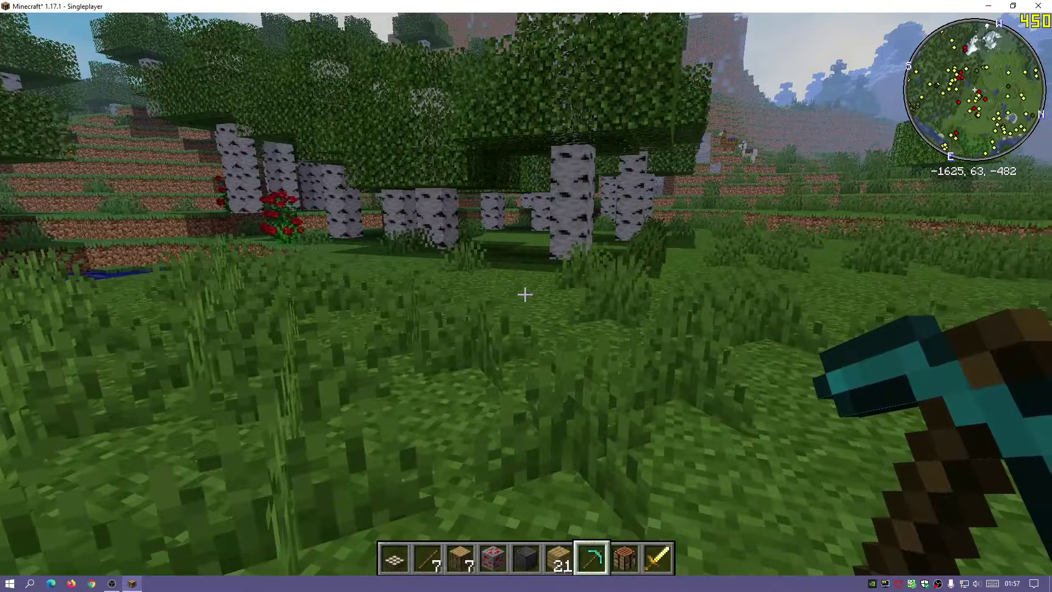
- Walk across the grassland to the white daisies, examining the fog, clouds and lighting on the way
key("w")
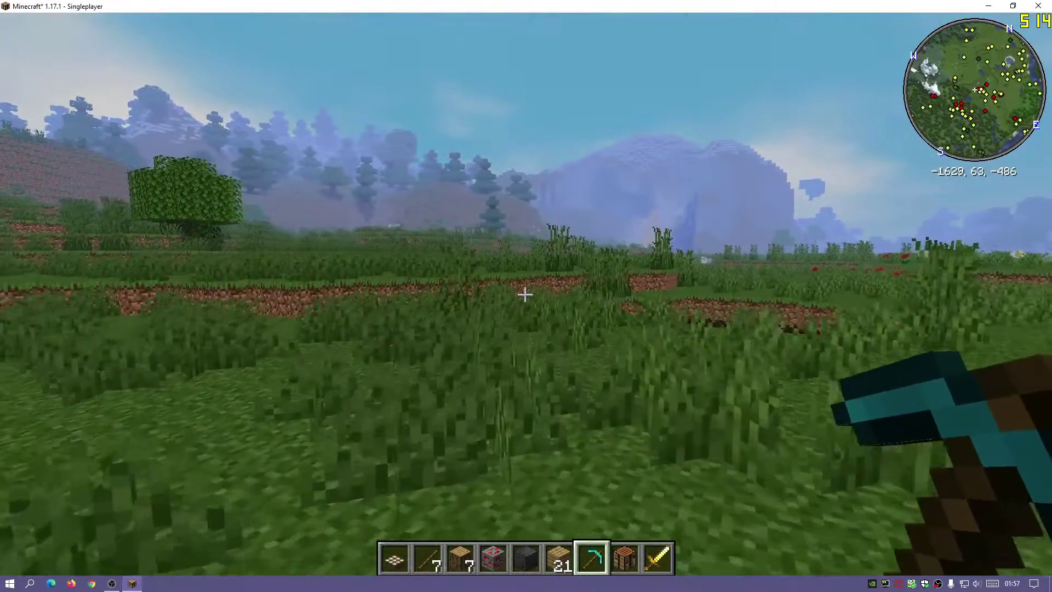
key("w")
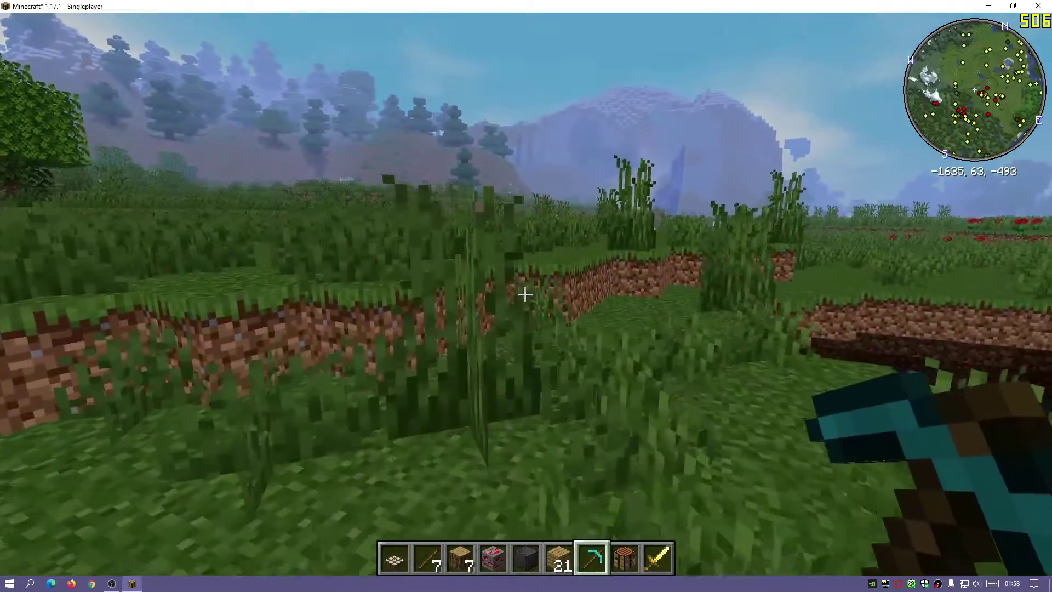
key("w")
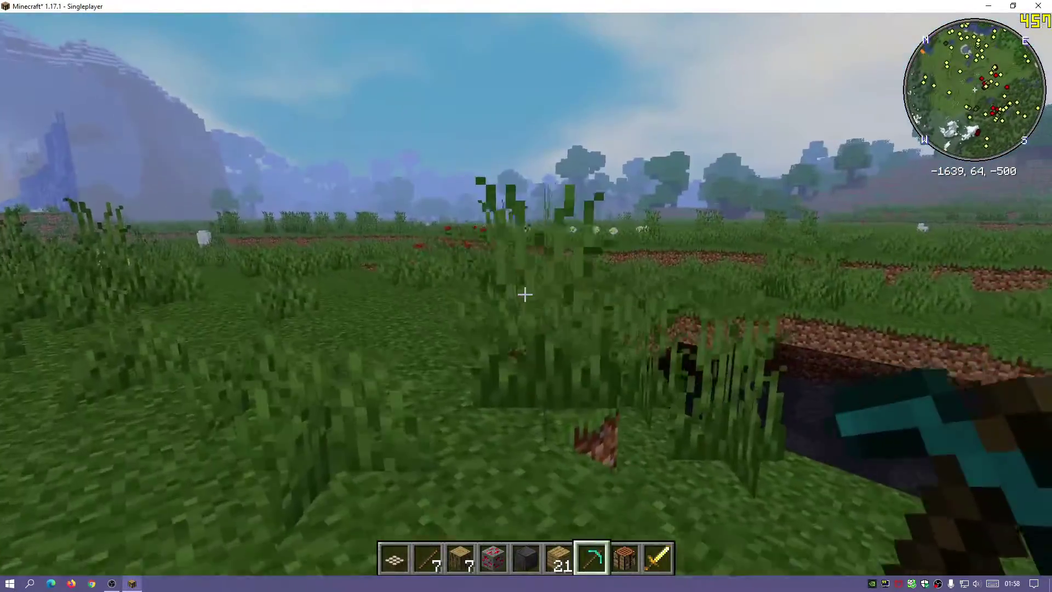
key("w")
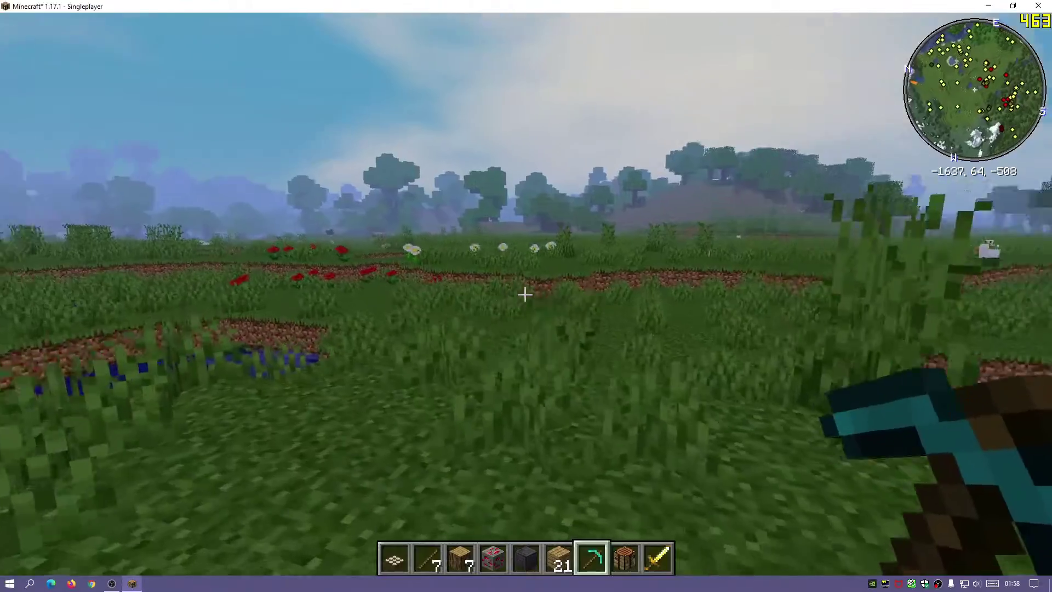
key("w")
key("w")
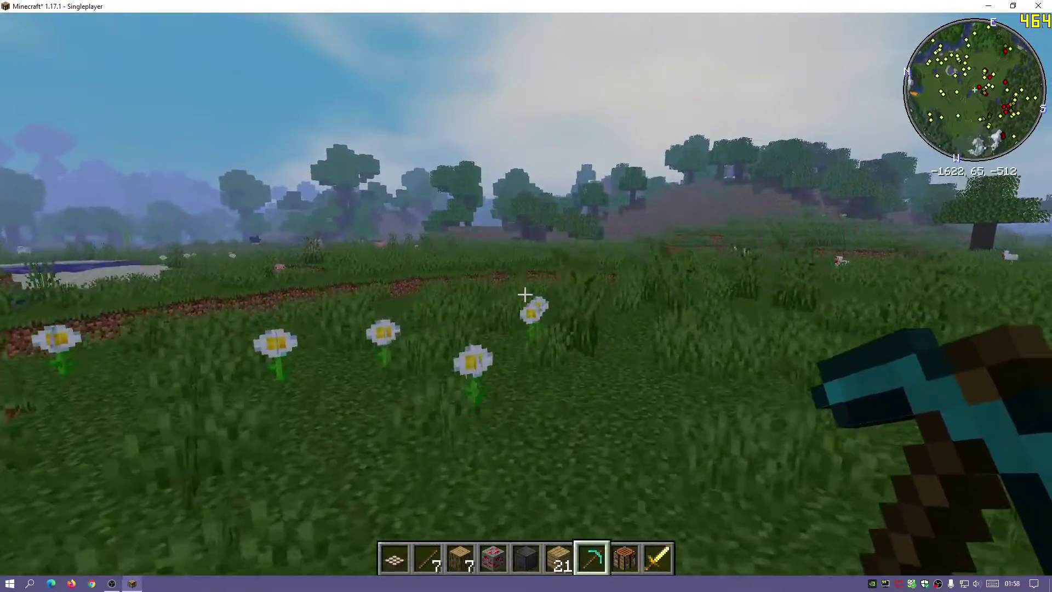
- Walk past the chickens around the lone tree and towards the hill, examining the evening light and the minimap
key("w")
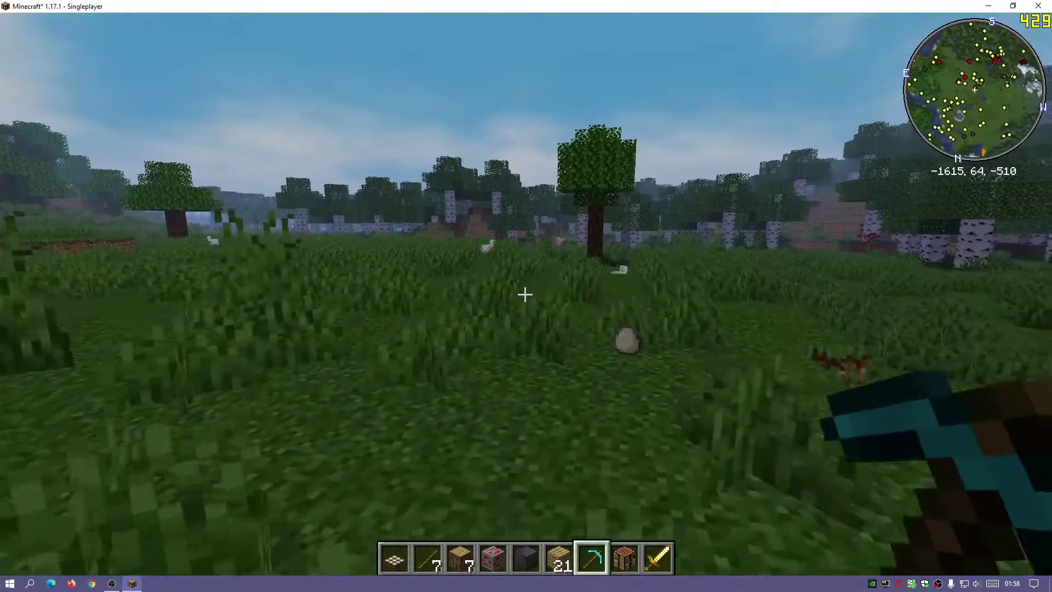
key("w")
key("w")
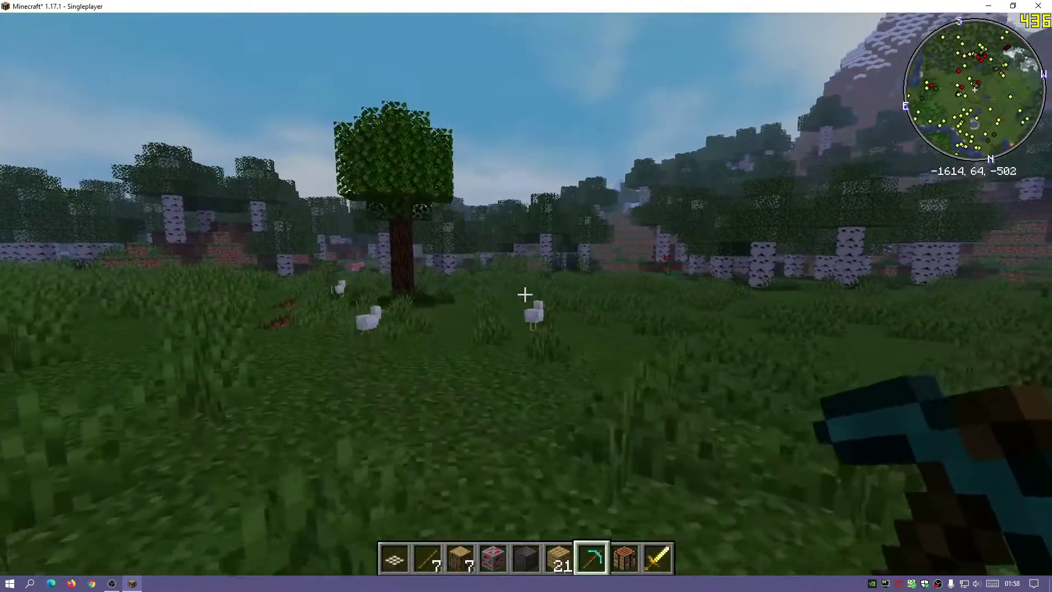
key("w")
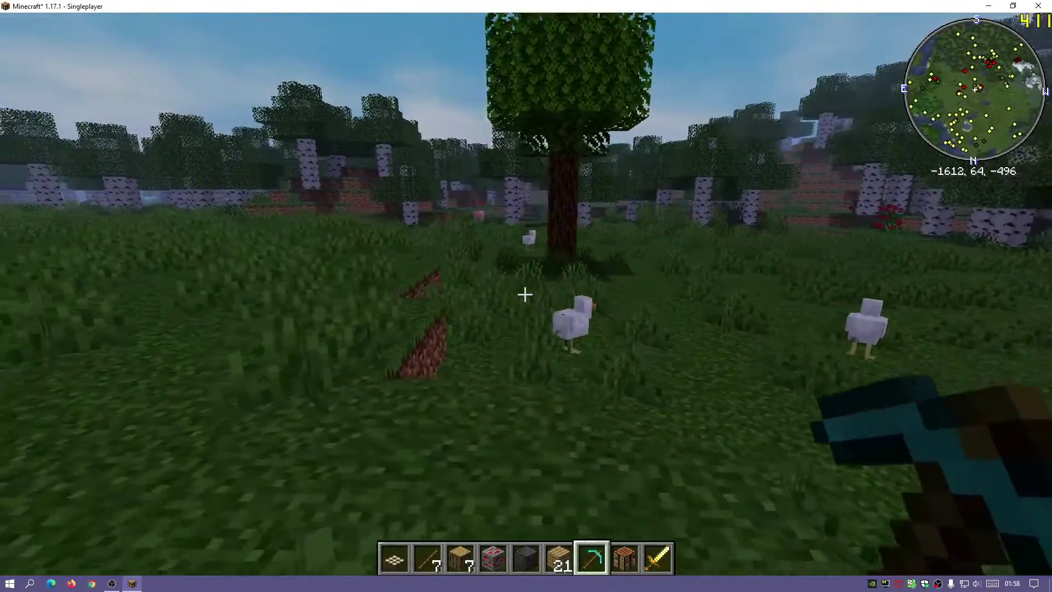
key("w")
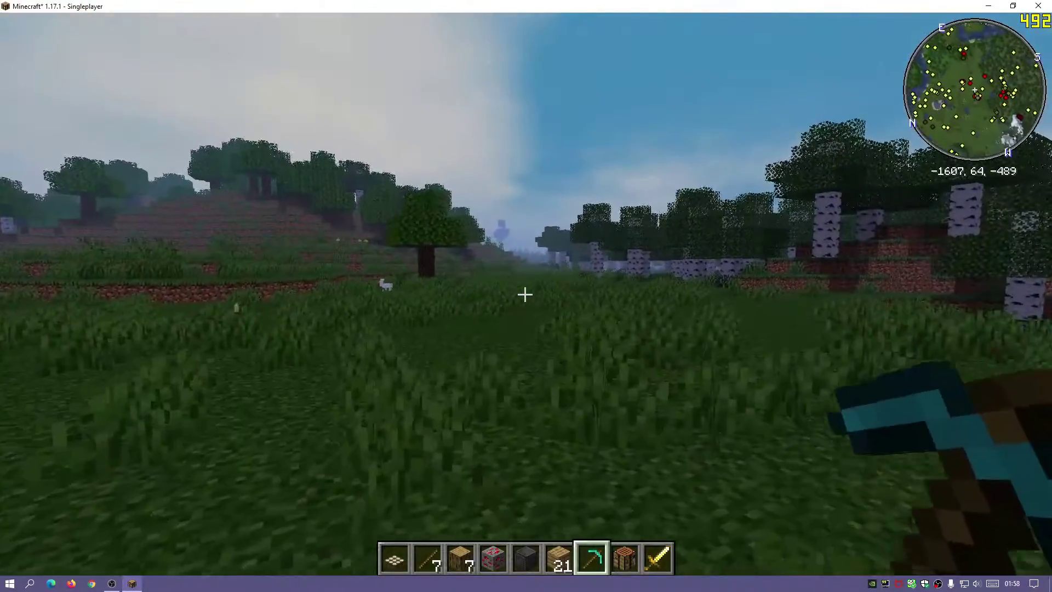
key("w")
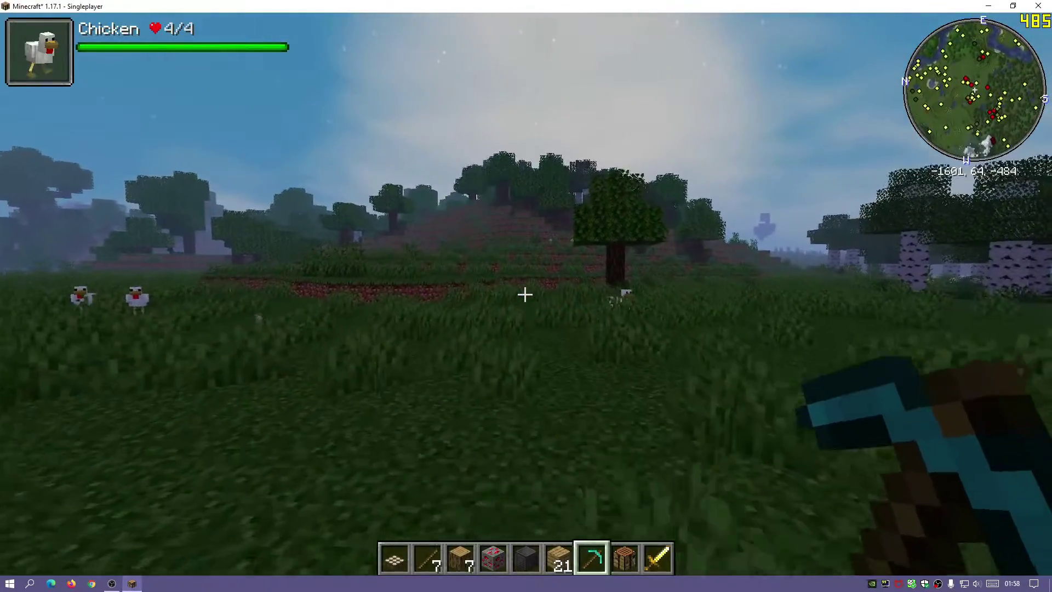
key("w")
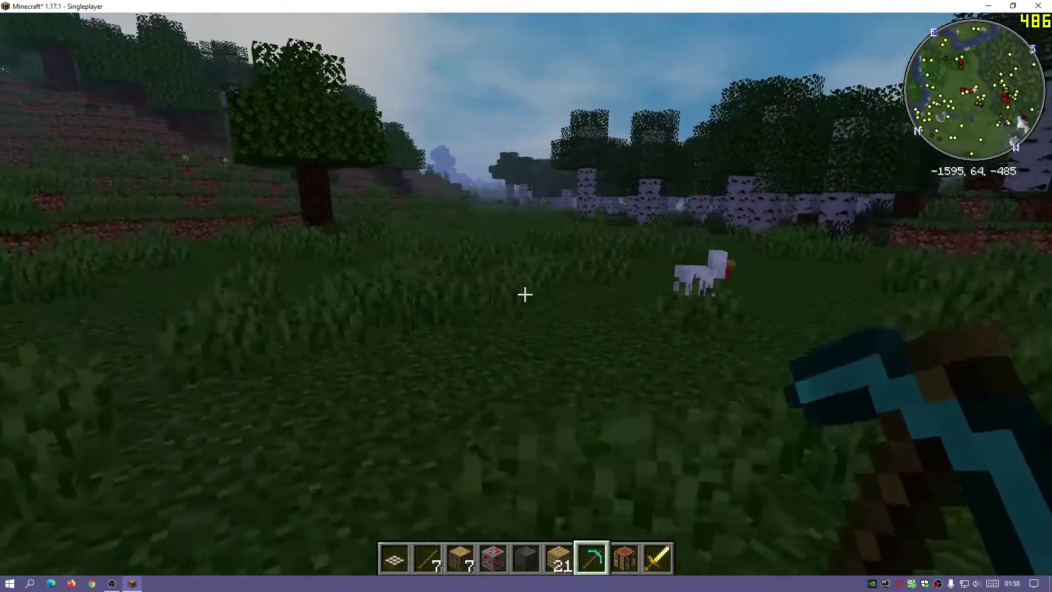
key("a")
key("d")
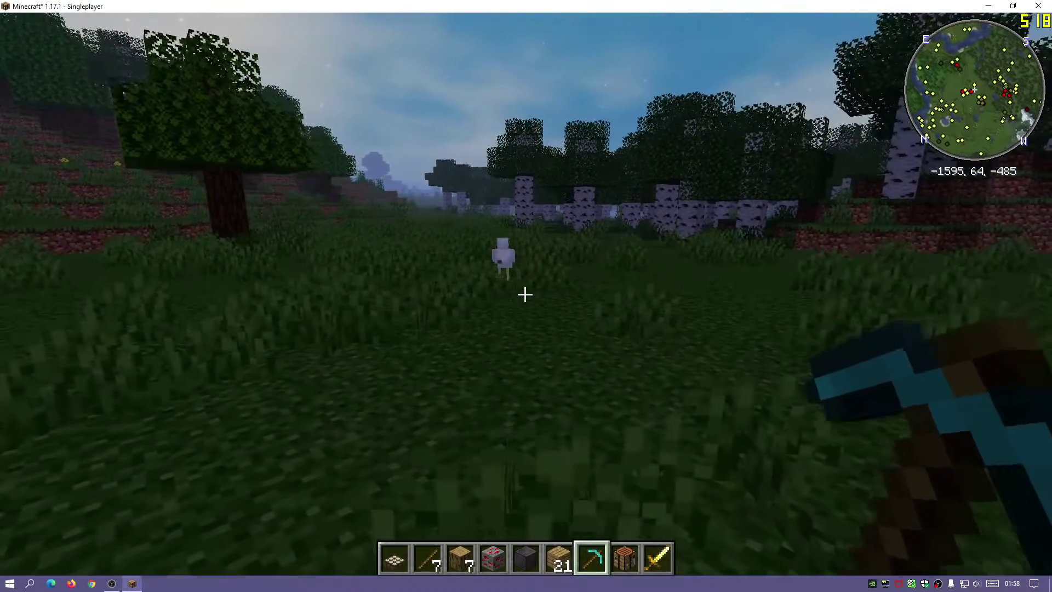
- Walk past the chicken and into the birch forest at nightfall, examining the shadows and the dark lighting under the trees
key("w")
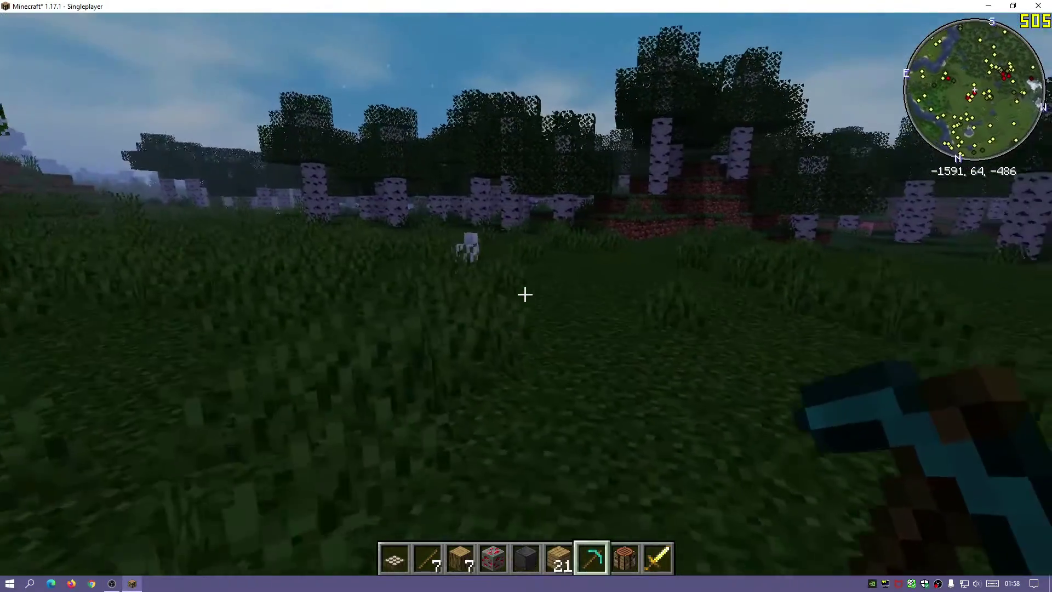
key("w")
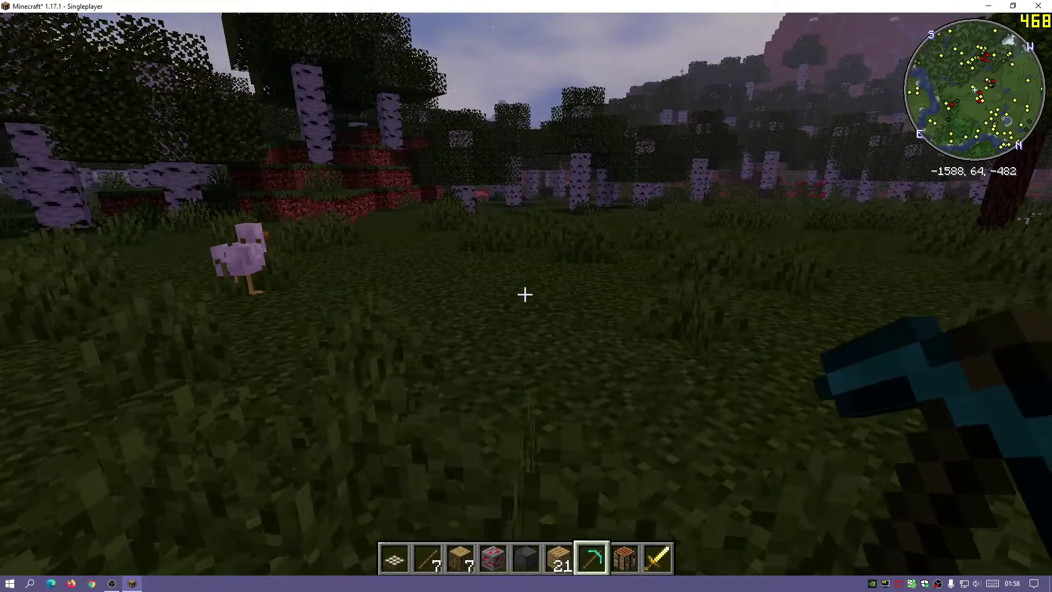
key("w")
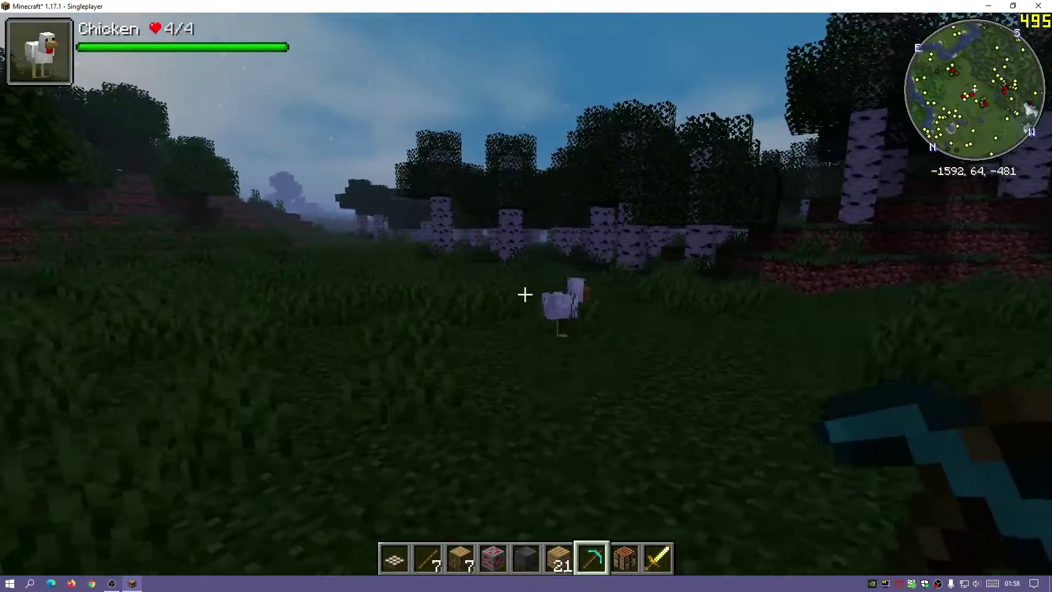
key("w")
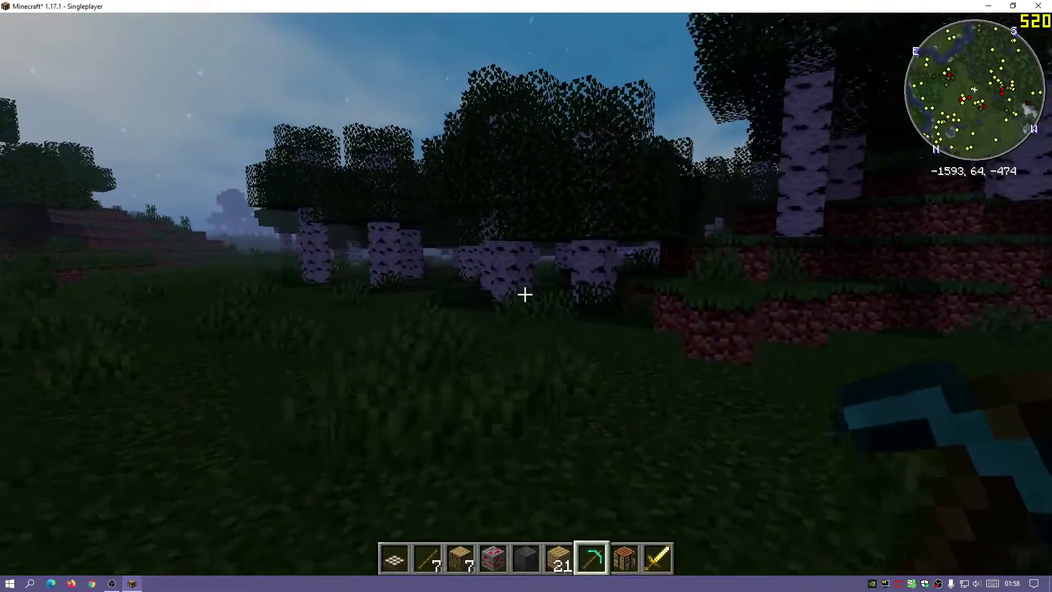
key("w")
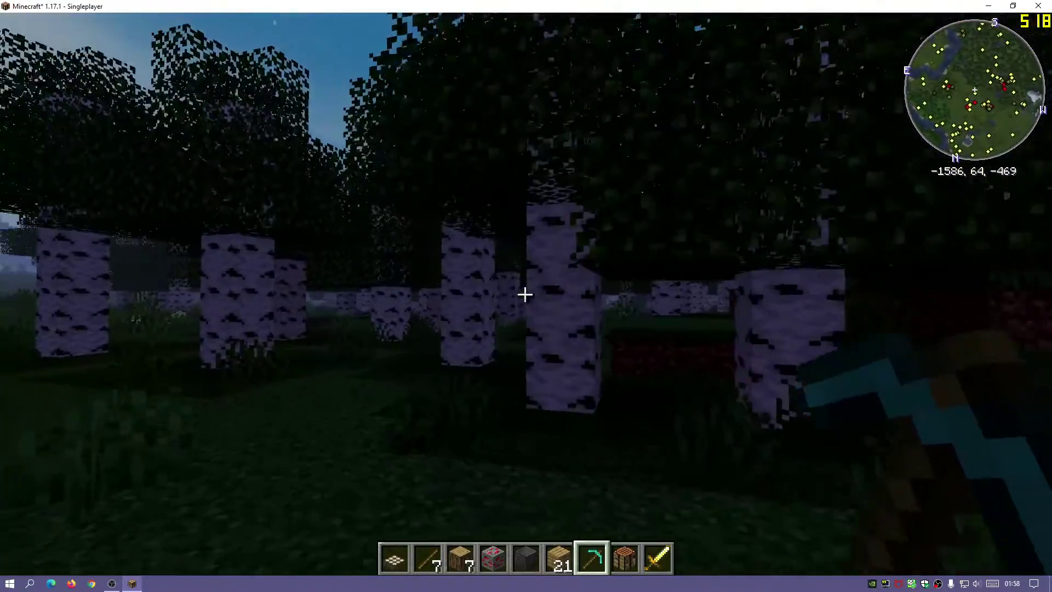
key("w")
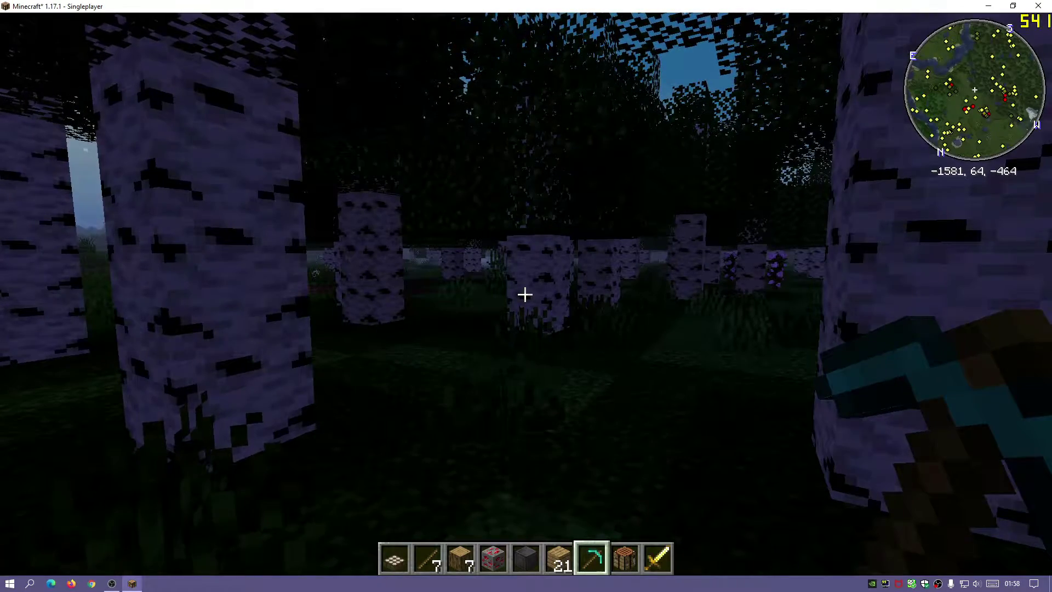
key("w")
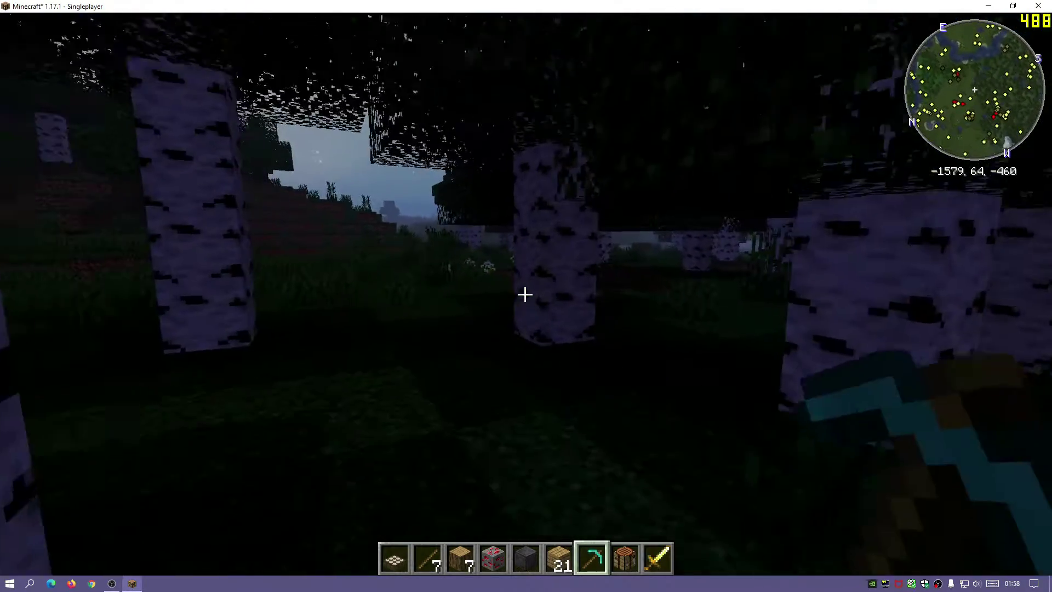
key("w")
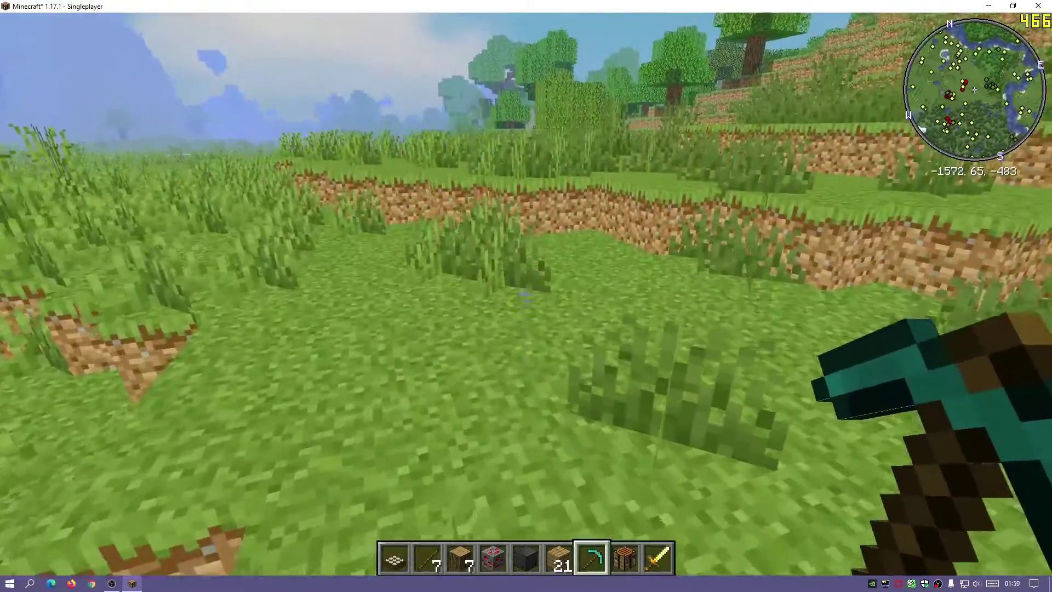
- Walk across the daylit grassland past the hillside trees to the pigs, examining the tall grass, distant fog and clouds
key("w")
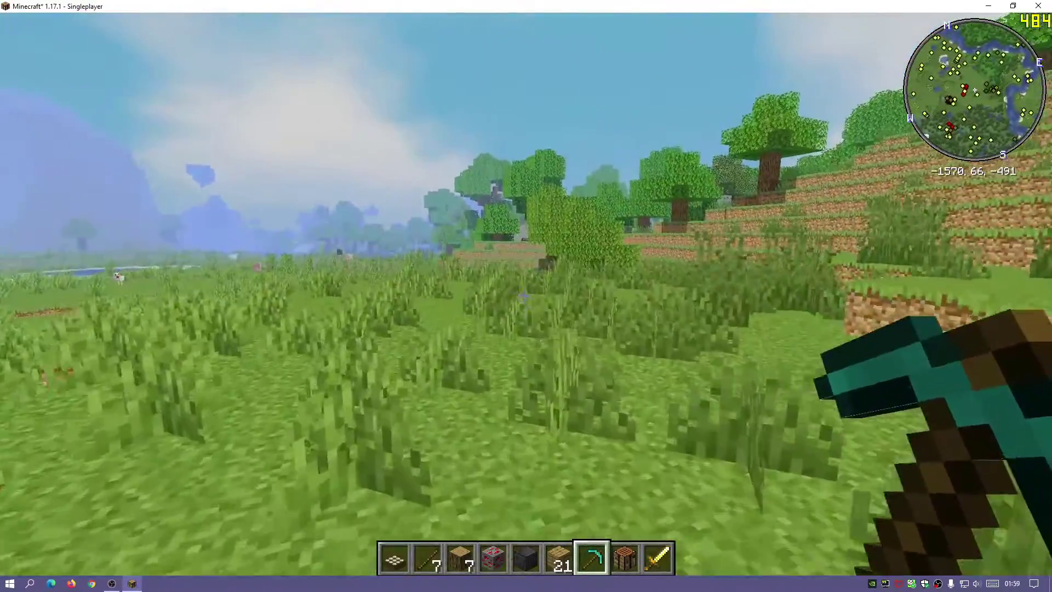
key("w")
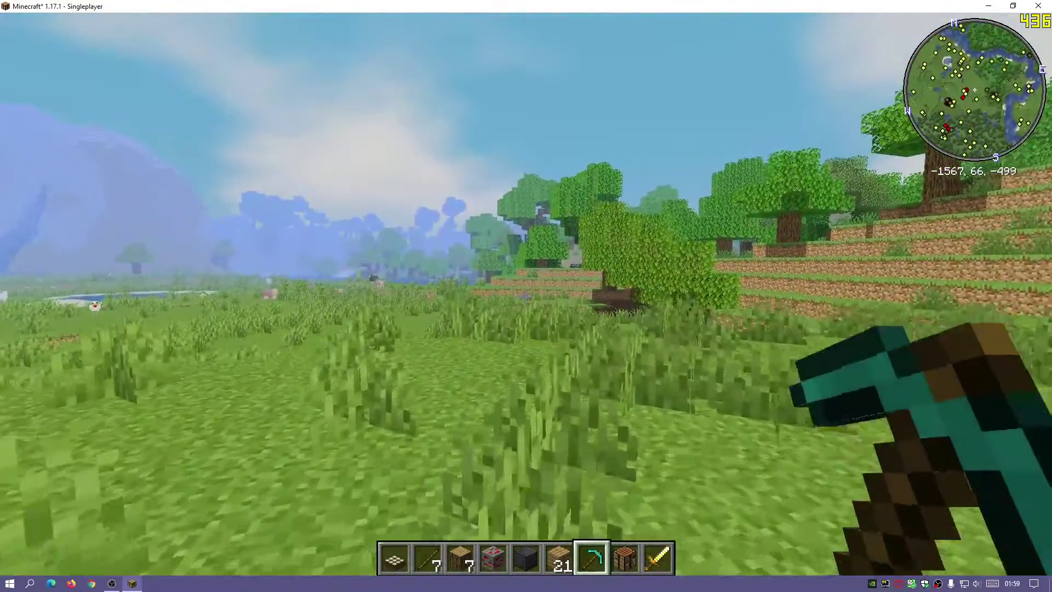
key("w")
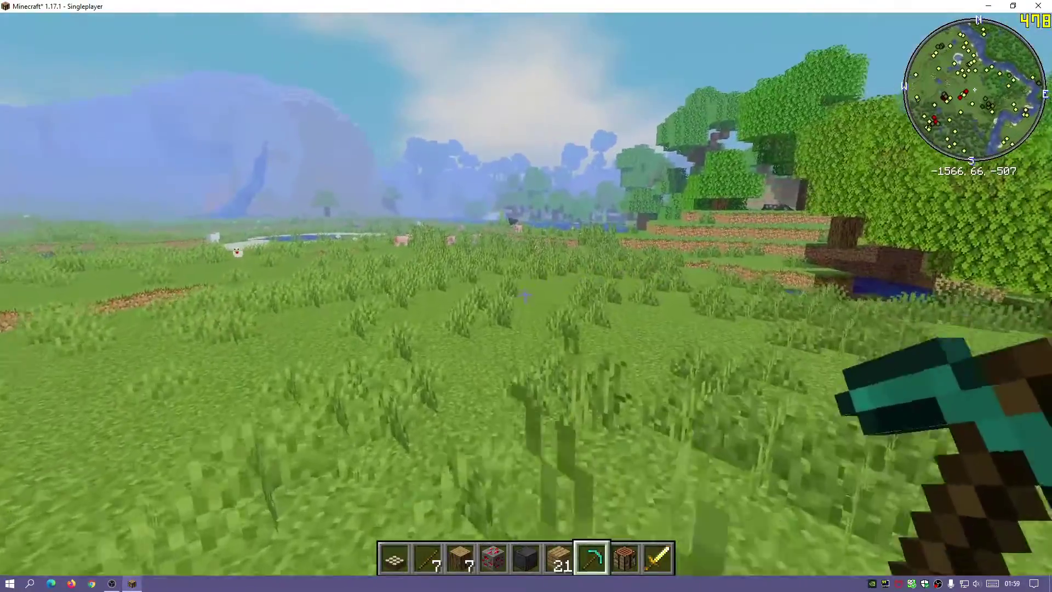
key("w")
key("w")
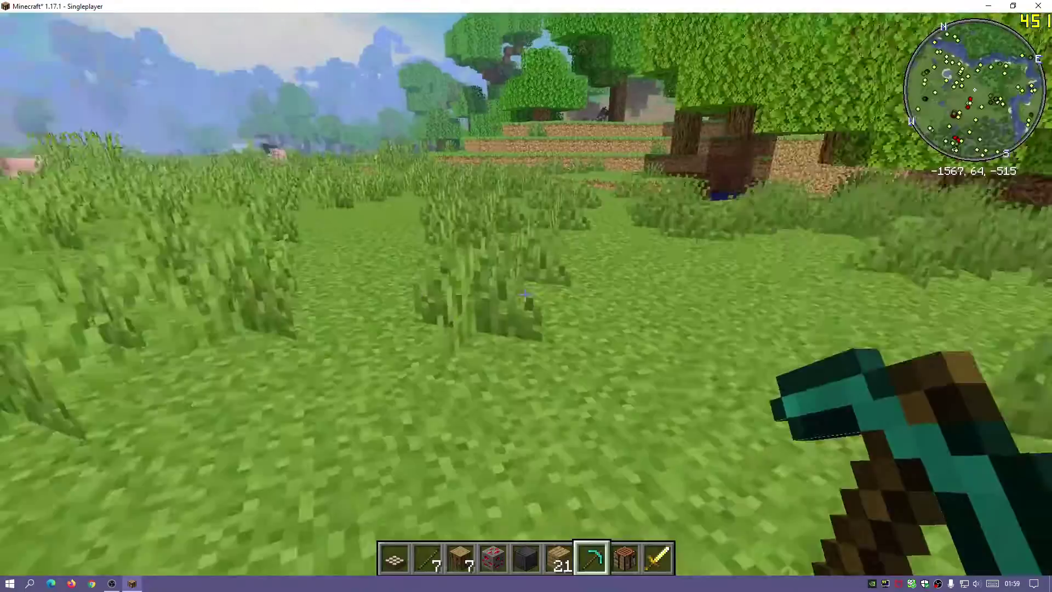
key("w")
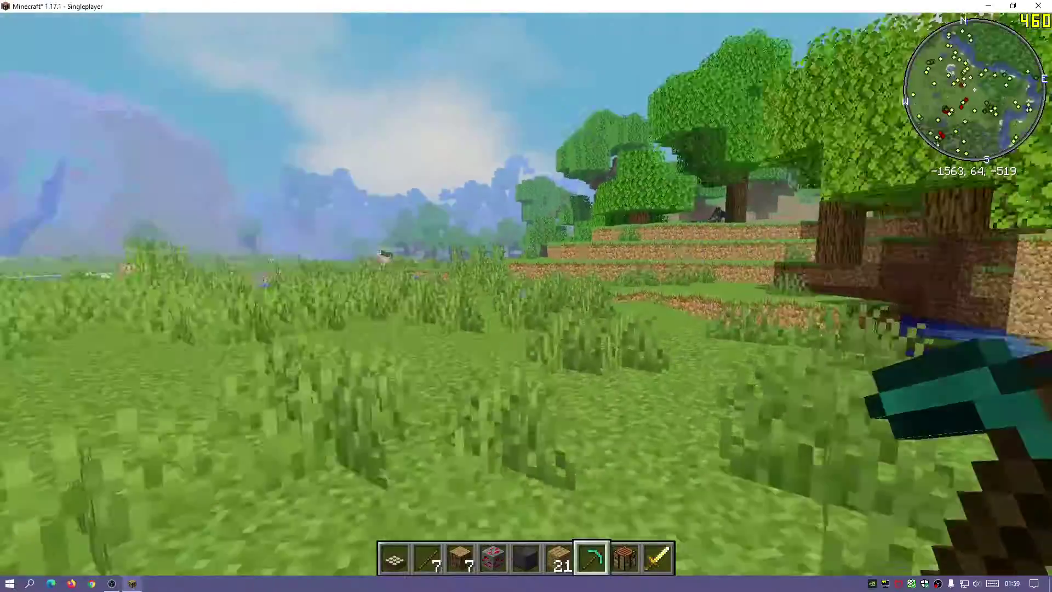
key("w")
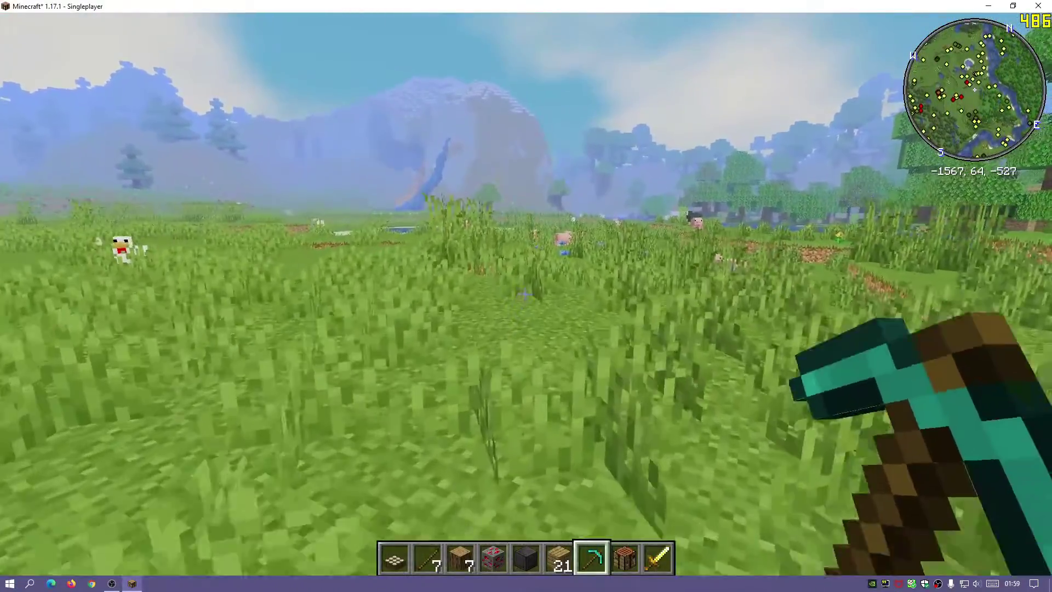
key("w")
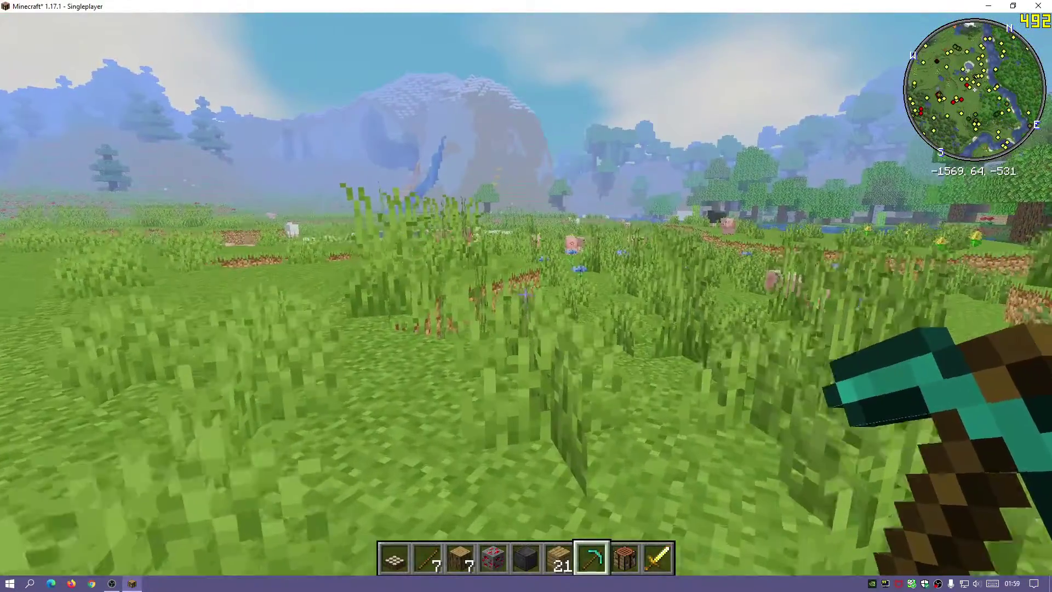
key("w")
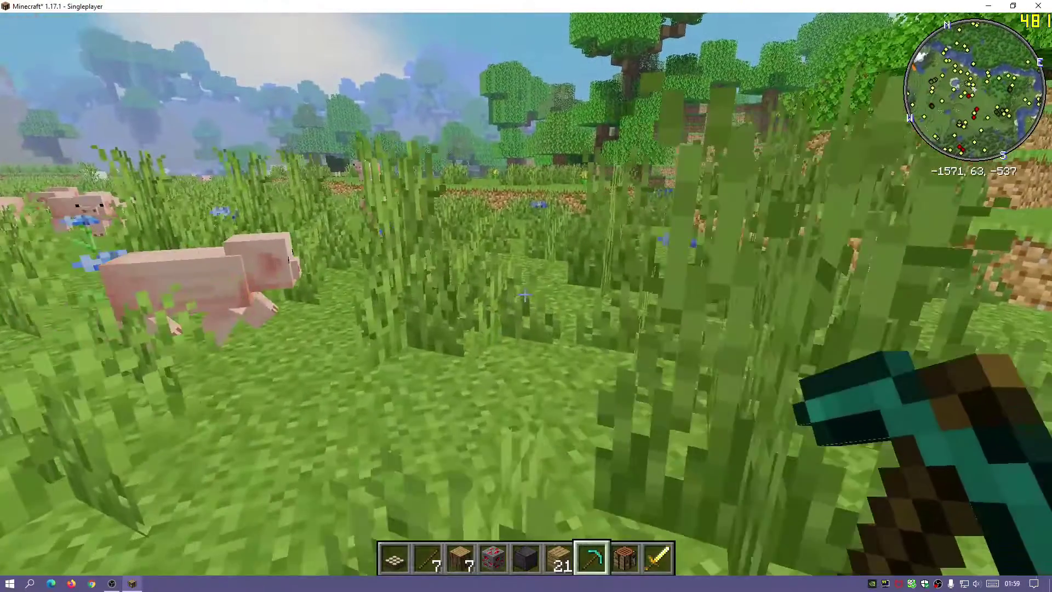
- Pause the game, leave the singleplayer world and close Minecraft
key("Escape")
key("alt+F4")
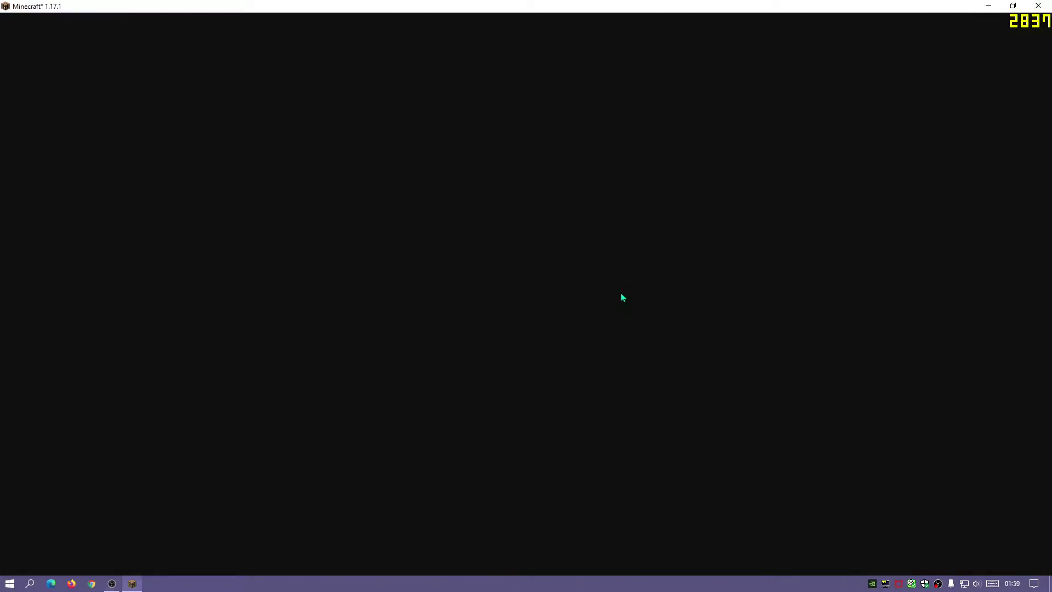